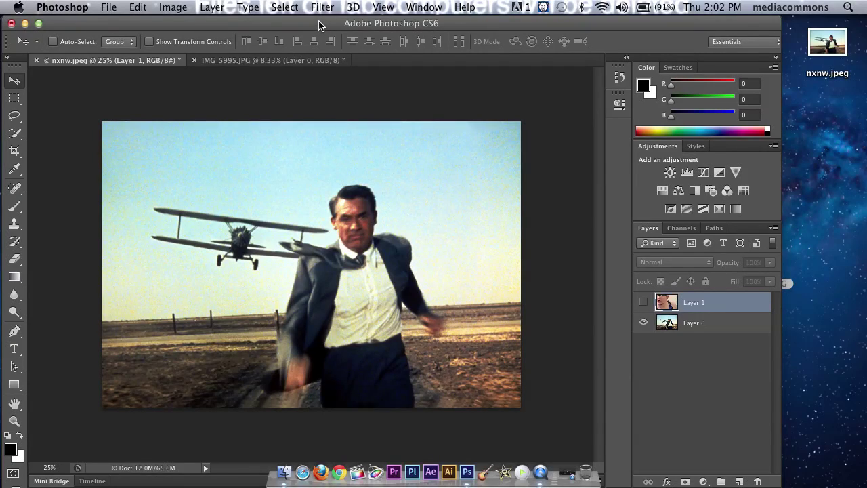
- Make Layer 1's face photo visible over the crop-duster still and nudge it down and right
{"action": "left_click_drag", "start_coordinate": [318, 25], "coordinate": [320, 26]}
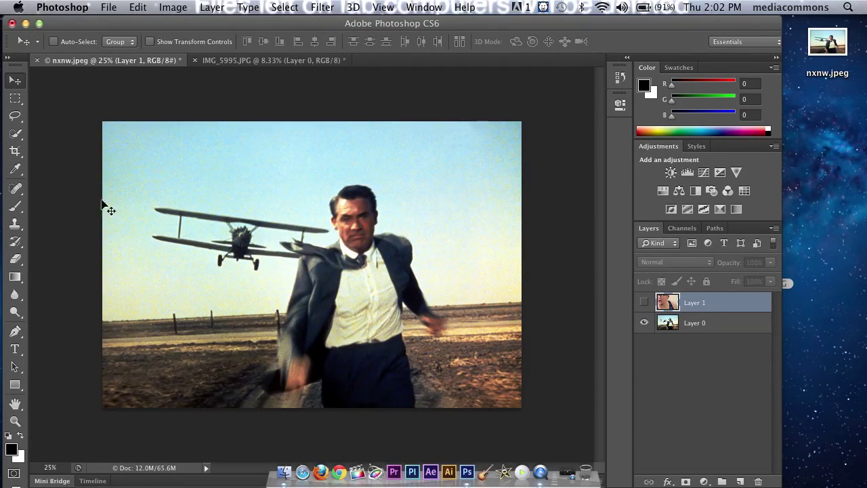
{"action": "left_click", "coordinate": [12, 213]}
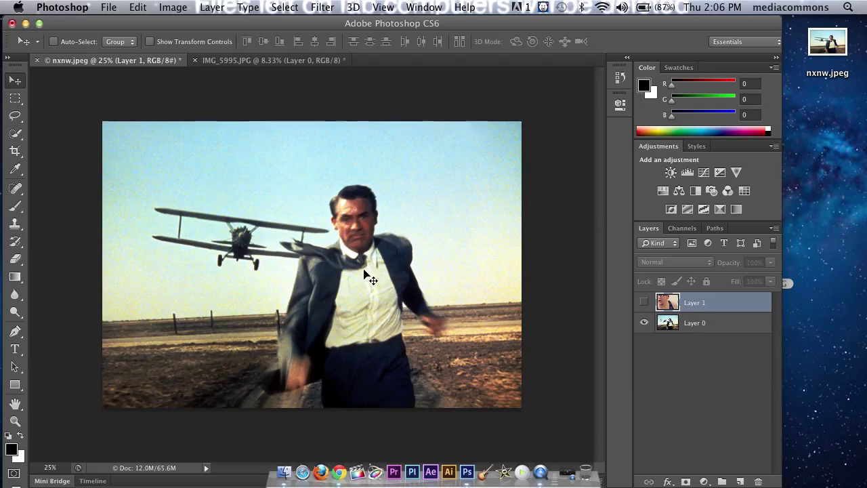
{"action": "left_click", "coordinate": [644, 302]}
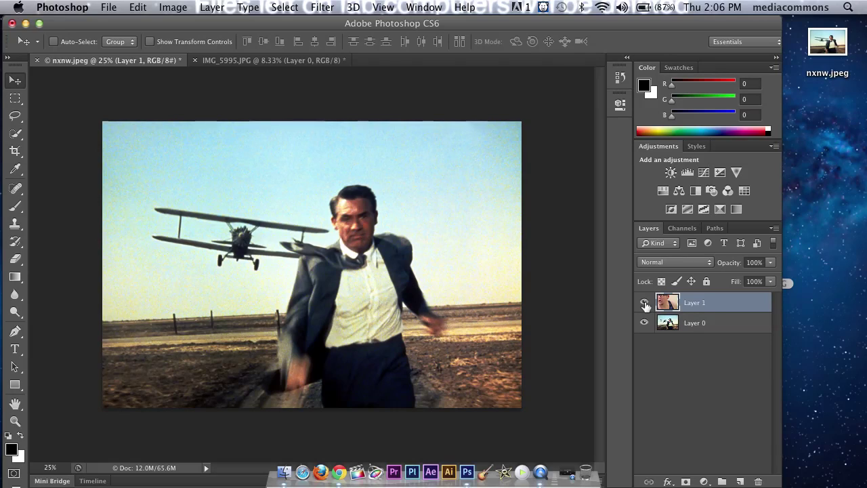
{"action": "left_click_drag", "start_coordinate": [255, 215], "coordinate": [345, 200]}
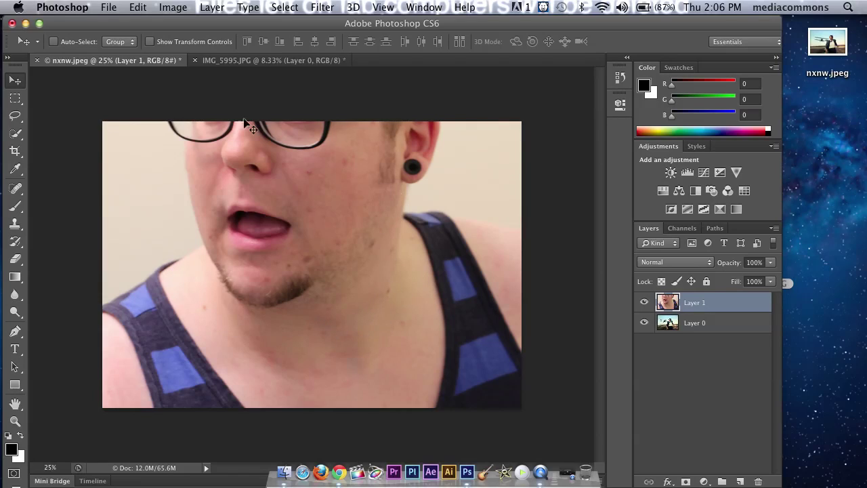
{"action": "key", "text": "super+comma"}
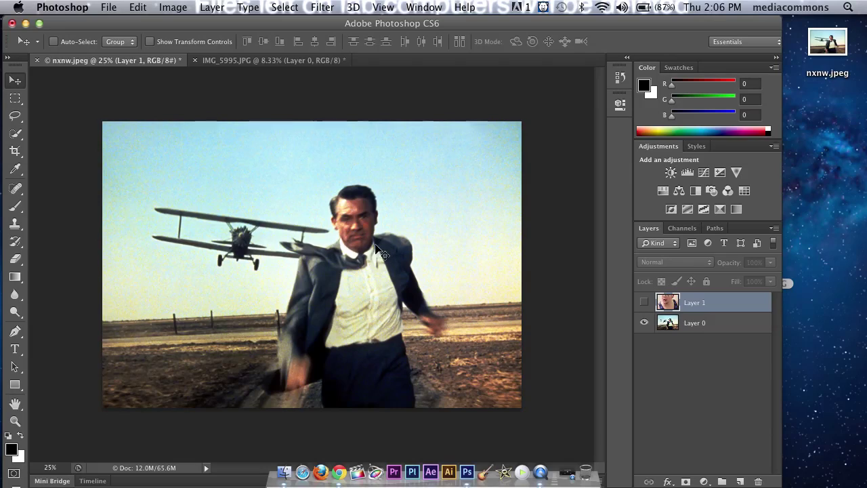
{"action": "left_click", "coordinate": [644, 304]}
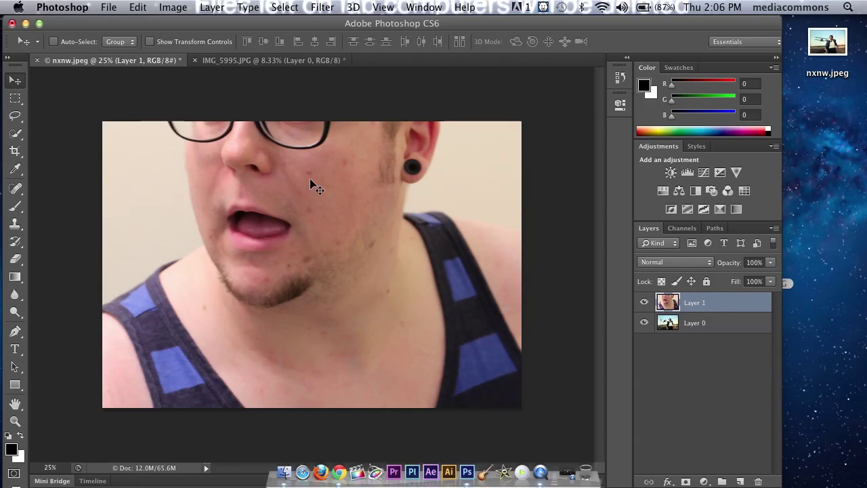
{"action": "left_click_drag", "start_coordinate": [312, 183], "coordinate": [328, 234]}
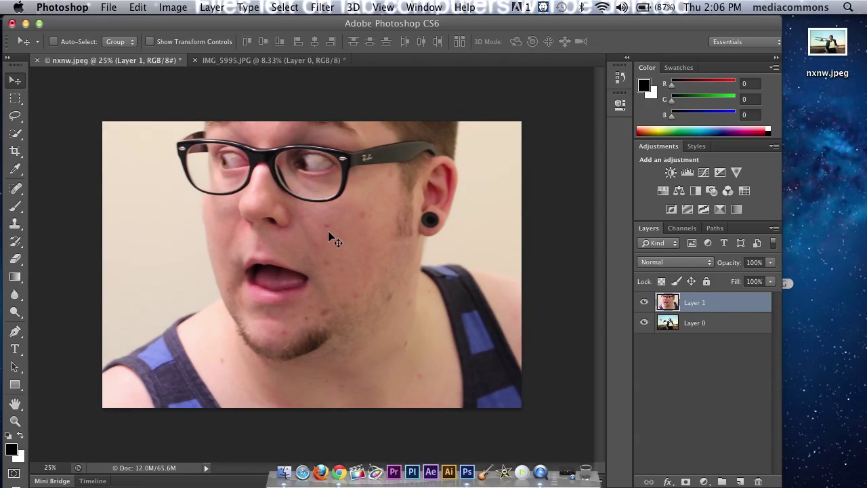
- Free-transform the face photo down to about 18.2% scale
{"action": "left_click", "coordinate": [150, 42]}
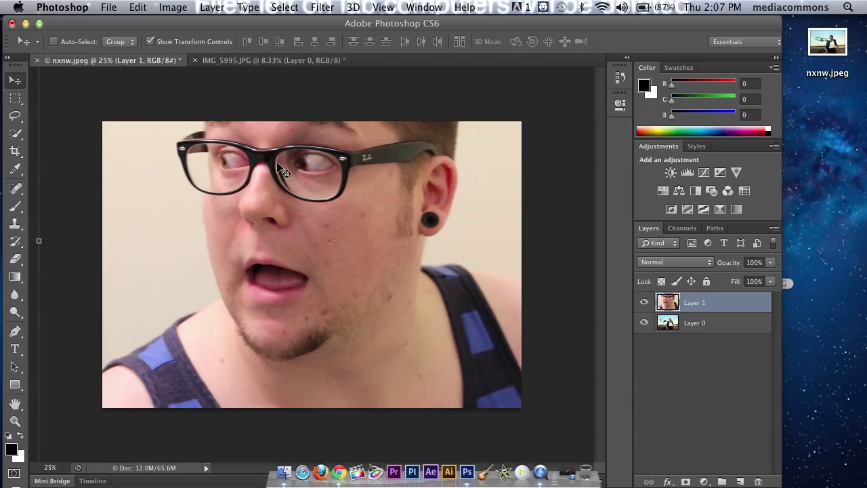
{"action": "left_click_drag", "start_coordinate": [284, 169], "coordinate": [331, 203]}
{"action": "left_click", "coordinate": [128, 150]}
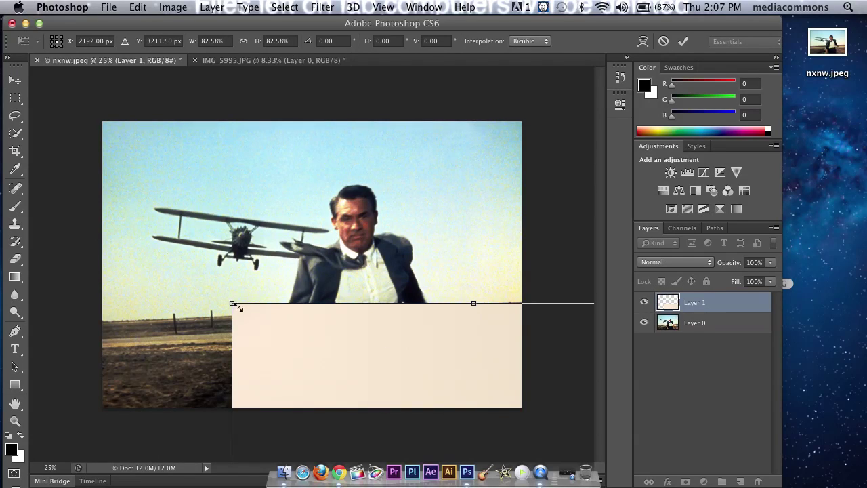
{"action": "left_click_drag", "start_coordinate": [234, 305], "coordinate": [284, 381]}
{"action": "left_click_drag", "start_coordinate": [376, 416], "coordinate": [294, 286]}
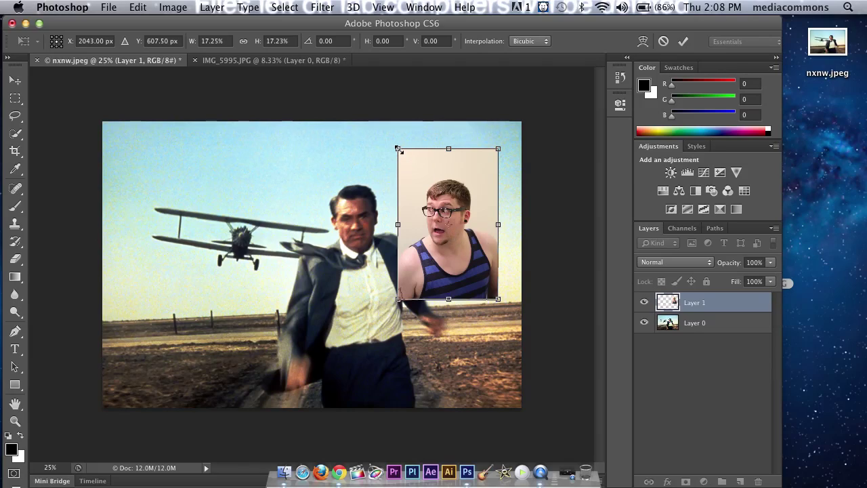
{"action": "left_click_drag", "start_coordinate": [397, 148], "coordinate": [390, 141]}
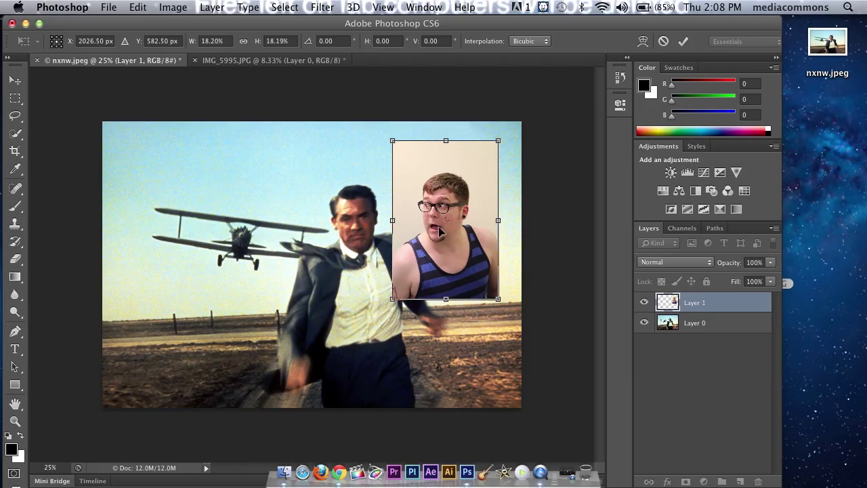
- Zoom in and slide the shrunken face photo left toward Cary Grant's head
{"action": "key", "text": "super+equal"}
{"action": "key", "text": "super+equal"}
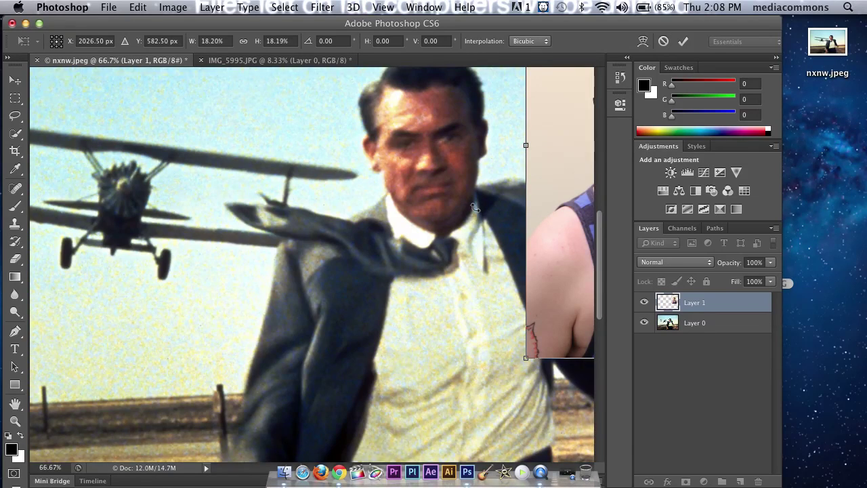
{"action": "left_click_drag", "start_coordinate": [476, 207], "coordinate": [322, 264]}
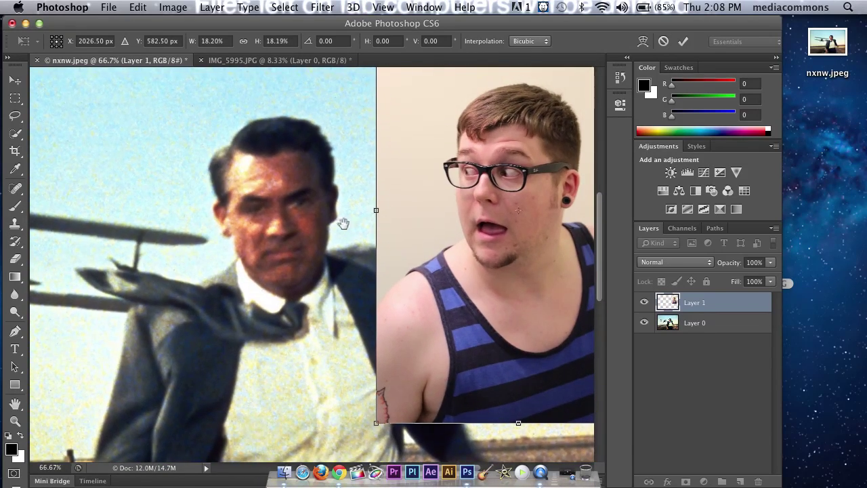
{"action": "left_click_drag", "start_coordinate": [337, 226], "coordinate": [303, 229]}
{"action": "left_click_drag", "start_coordinate": [496, 237], "coordinate": [391, 240]}
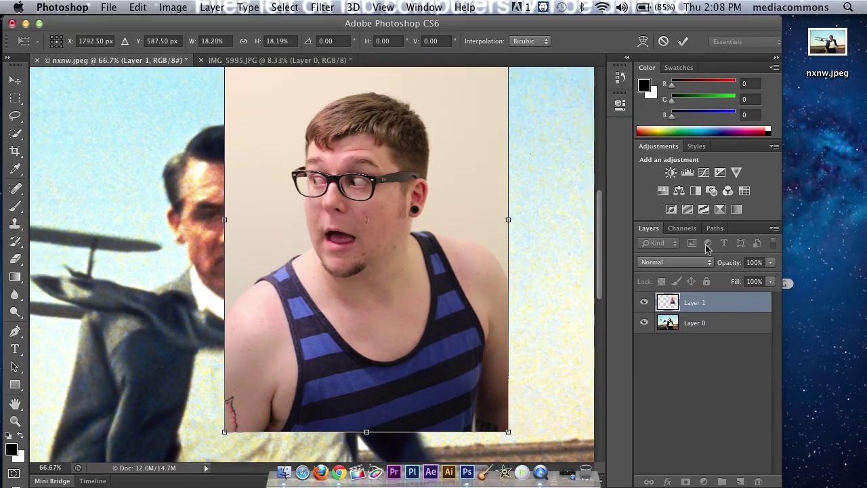
- Make the face photo about half transparent and line it up over Cary Grant's head
{"action": "left_click", "coordinate": [769, 263]}
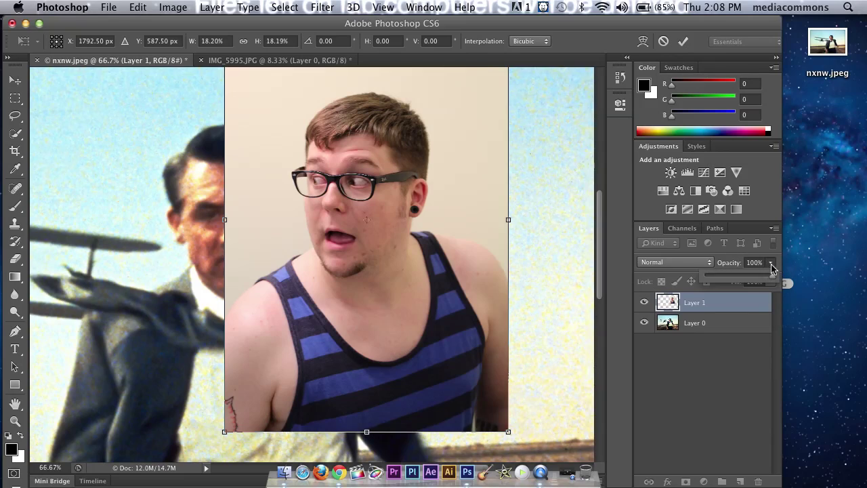
{"action": "left_click_drag", "start_coordinate": [741, 279], "coordinate": [738, 277]}
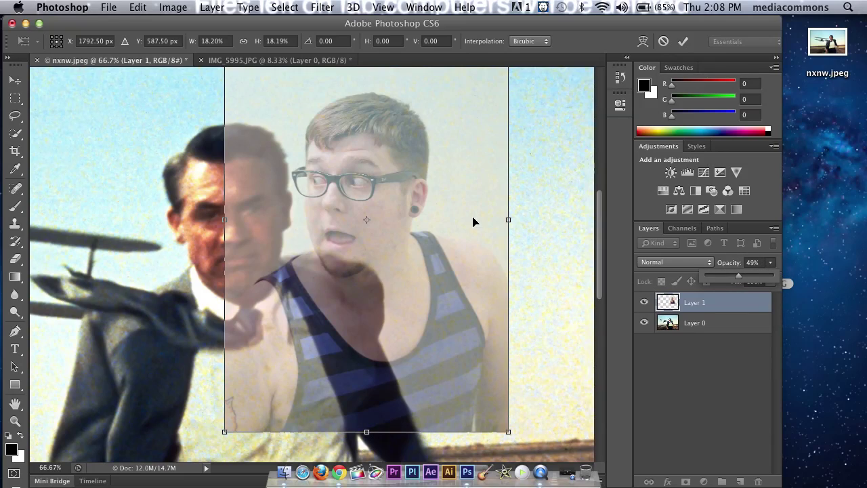
{"action": "left_click", "coordinate": [384, 206]}
{"action": "left_click_drag", "start_coordinate": [352, 200], "coordinate": [325, 233]}
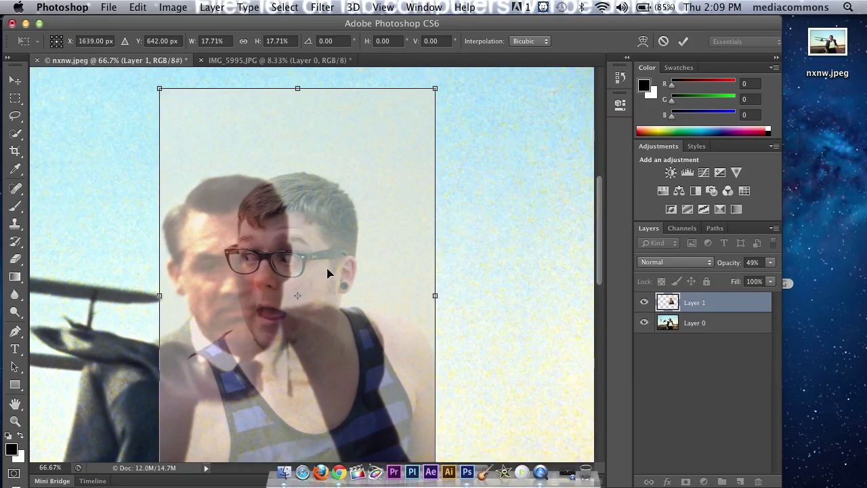
{"action": "left_click_drag", "start_coordinate": [329, 271], "coordinate": [262, 271]}
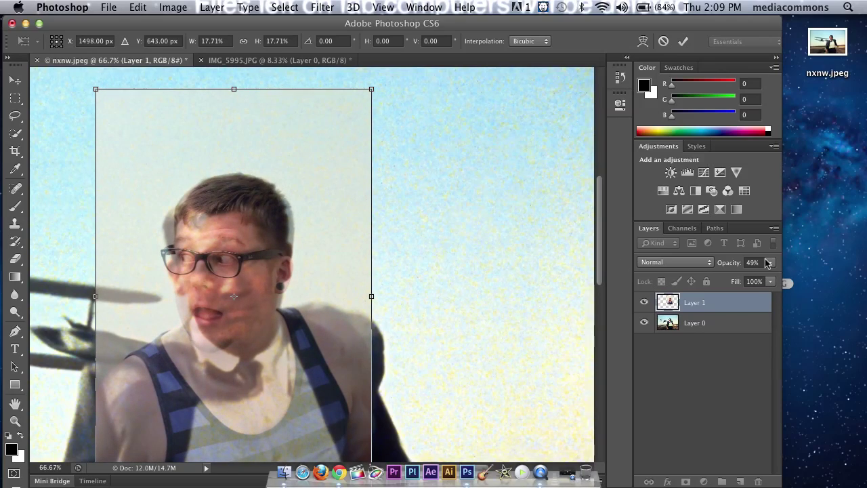
- Raise the face photo's opacity to 70% and commit the transform
{"action": "left_click", "coordinate": [770, 262]}
{"action": "mouse_move", "coordinate": [740, 279]}
{"action": "left_mouse_down"}
{"action": "mouse_move", "coordinate": [805, 286]}
{"action": "mouse_move", "coordinate": [754, 280]}
{"action": "left_mouse_up"}
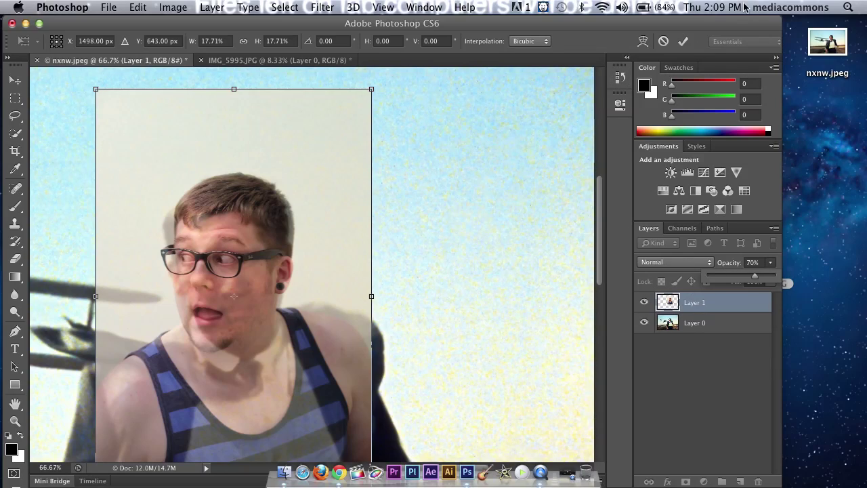
{"action": "key", "text": "Return"}
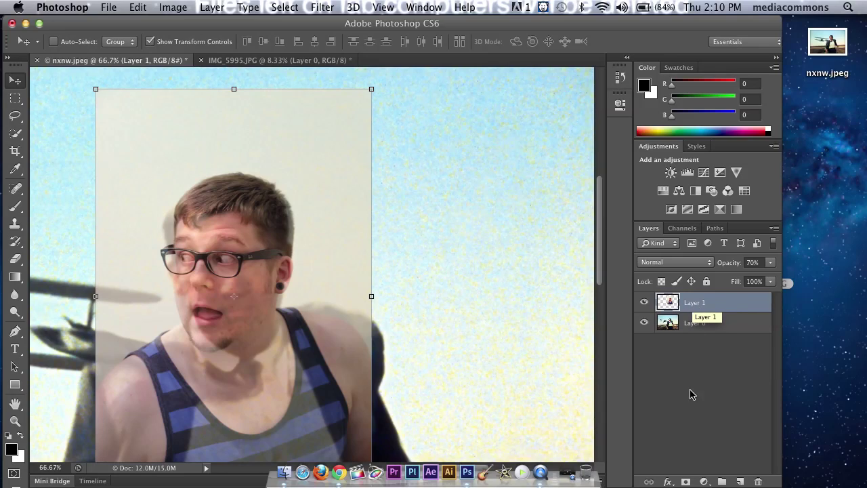
- Add a layer mask to Layer 1 and set up a black brush at size 20
{"action": "left_click", "coordinate": [686, 481]}
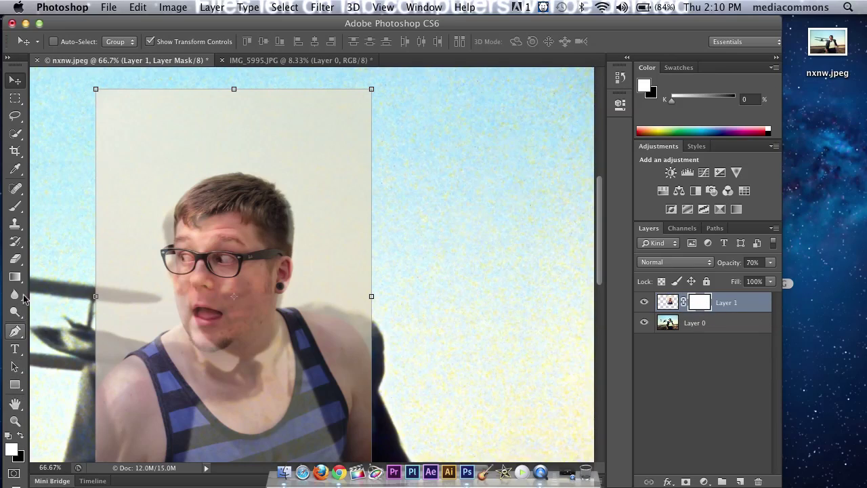
{"action": "left_click", "coordinate": [18, 206]}
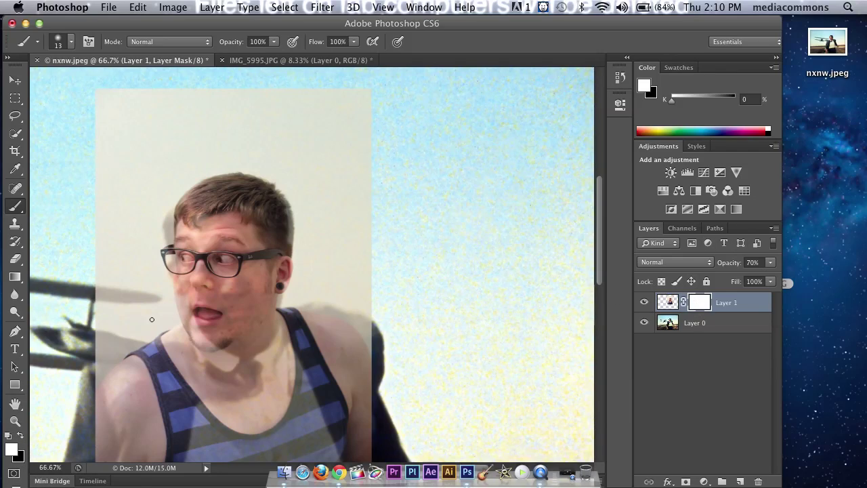
{"action": "left_click", "coordinate": [19, 437]}
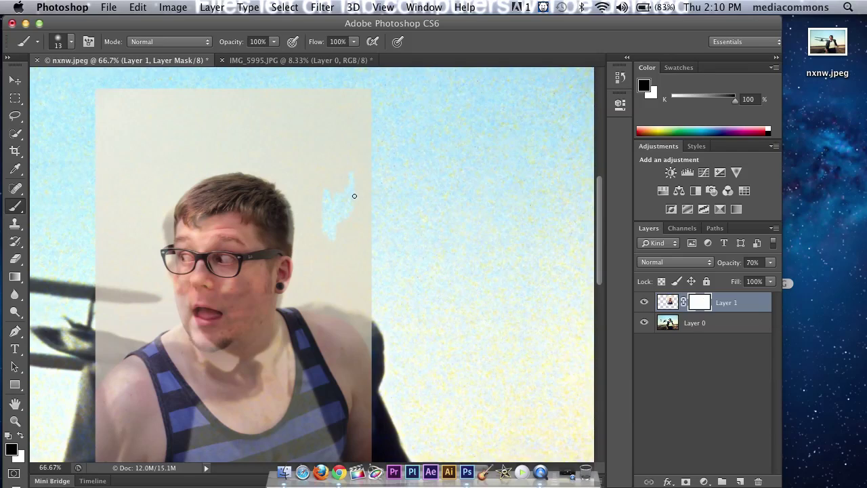
{"action": "key", "text": "bracketright"}
{"action": "key", "text": "bracketright"}
{"action": "key", "text": "bracketright"}
{"action": "key", "text": "bracketright"}
{"action": "key", "text": "bracketright"}
{"action": "key", "text": "bracketright"}
{"action": "key", "text": "bracketright"}
{"action": "key", "text": "bracketright"}
{"action": "key", "text": "bracketright"}
{"action": "key", "text": "bracketright"}
- Paint out the face photo's background, lower shirt, chin and neck area on the mask
{"action": "mouse_move", "coordinate": [368, 196]}
{"action": "left_mouse_down"}
{"action": "mouse_move", "coordinate": [361, 107]}
{"action": "mouse_move", "coordinate": [363, 126]}
{"action": "mouse_move", "coordinate": [231, 117]}
{"action": "mouse_move", "coordinate": [361, 102]}
{"action": "mouse_move", "coordinate": [81, 106]}
{"action": "left_mouse_up"}
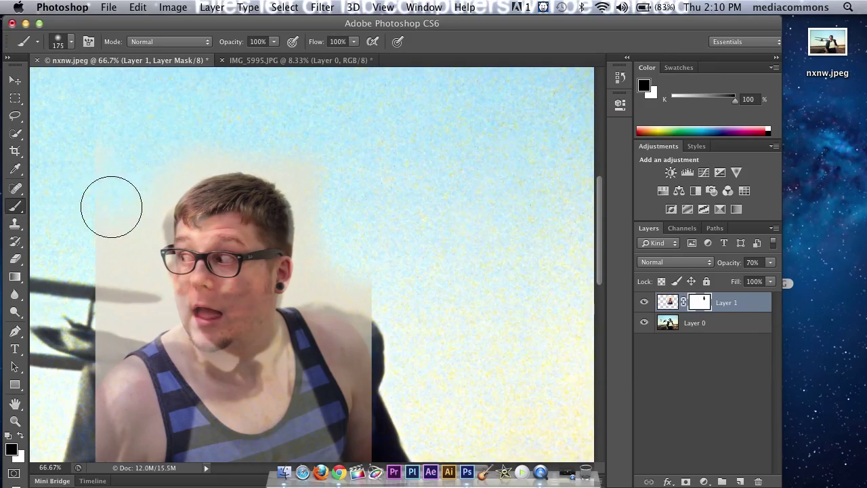
{"action": "left_click_drag", "start_coordinate": [126, 379], "coordinate": [345, 319]}
{"action": "left_click", "coordinate": [71, 41]}
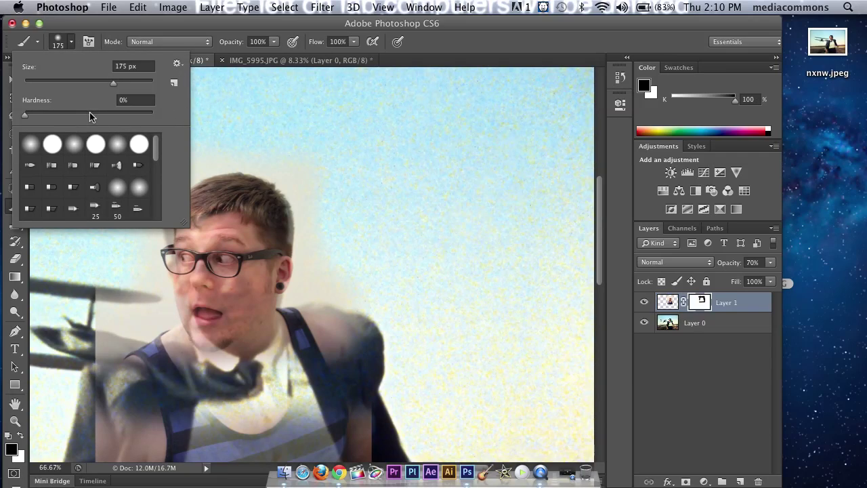
{"action": "key", "text": "Return"}
{"action": "scroll", "coordinate": [400, 161], "scroll_direction": "down", "scroll_amount": 5}
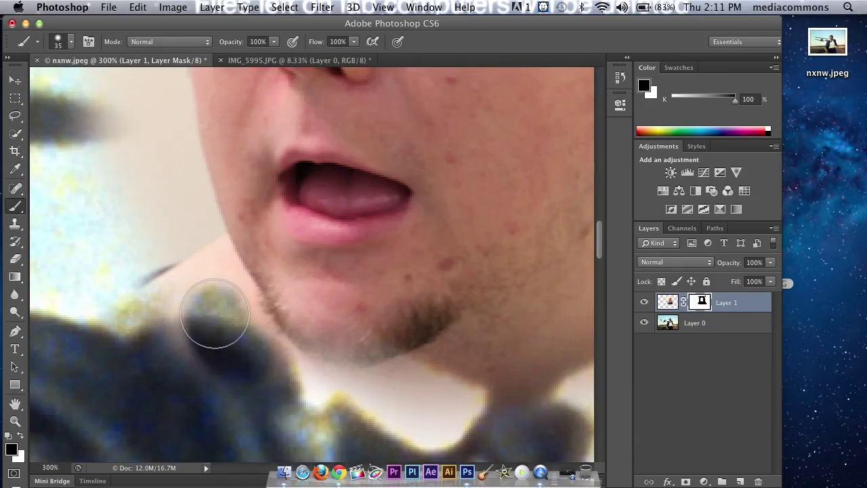
{"action": "mouse_move", "coordinate": [214, 313]}
{"action": "left_mouse_down"}
{"action": "mouse_move", "coordinate": [192, 242]}
{"action": "mouse_move", "coordinate": [218, 287]}
{"action": "mouse_move", "coordinate": [183, 247]}
{"action": "mouse_move", "coordinate": [199, 246]}
{"action": "mouse_move", "coordinate": [167, 196]}
{"action": "mouse_move", "coordinate": [180, 347]}
{"action": "mouse_move", "coordinate": [192, 360]}
{"action": "mouse_move", "coordinate": [178, 273]}
{"action": "mouse_move", "coordinate": [158, 234]}
{"action": "mouse_move", "coordinate": [151, 298]}
{"action": "mouse_move", "coordinate": [145, 189]}
{"action": "left_mouse_up"}
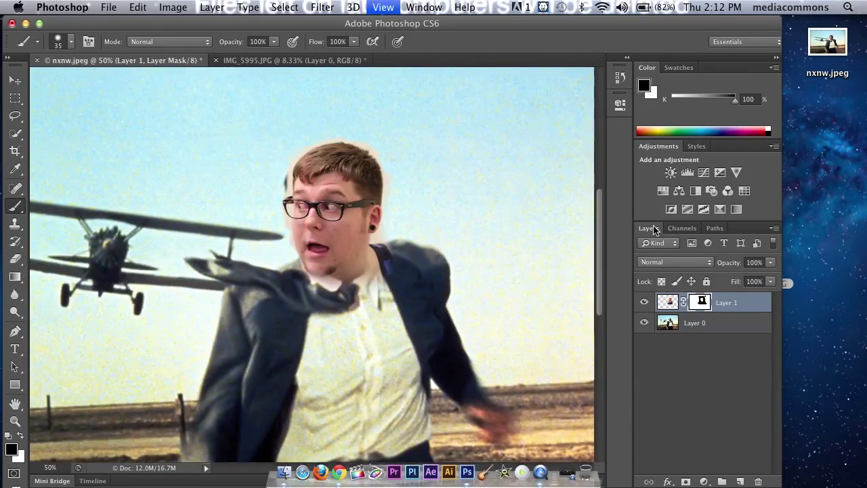
- Move the masked head onto the sky beside Cary Grant, uncovering his own face
{"action": "key", "text": "super+minus"}
{"action": "key", "text": "super+minus"}
{"action": "key", "text": "super+minus"}
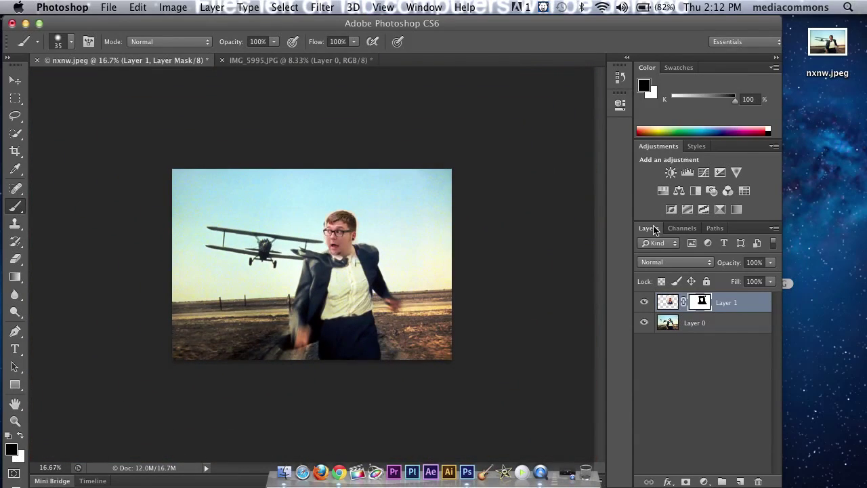
{"action": "key", "text": "super+plus"}
{"action": "key", "text": "super+plus"}
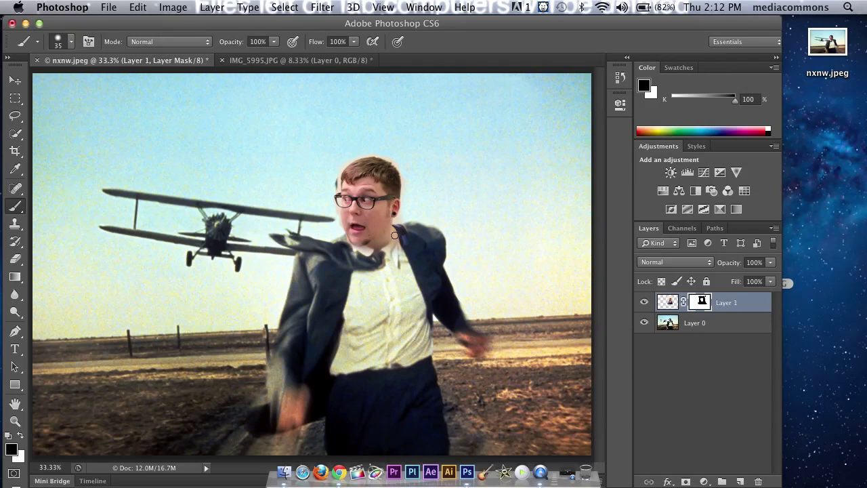
{"action": "key", "text": "v"}
{"action": "mouse_move", "coordinate": [416, 228]}
{"action": "left_mouse_down"}
{"action": "mouse_move", "coordinate": [499, 196]}
{"action": "mouse_move", "coordinate": [495, 209]}
{"action": "left_mouse_up"}
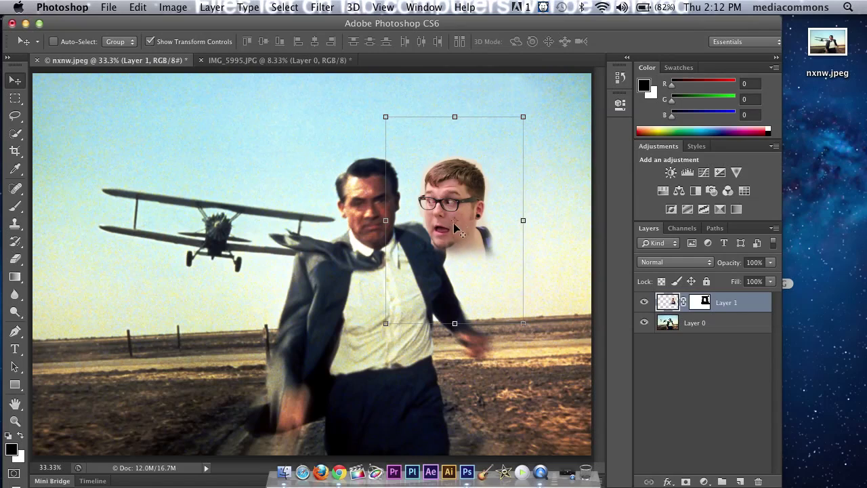
- Apply Levels to the head with input values 71, 1.11 and 198
{"action": "left_click", "coordinate": [173, 7]}
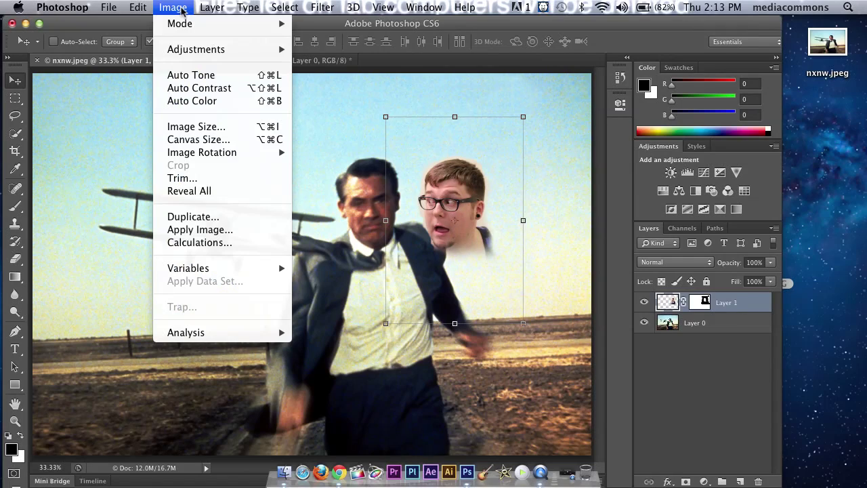
{"action": "mouse_move", "coordinate": [195, 49]}
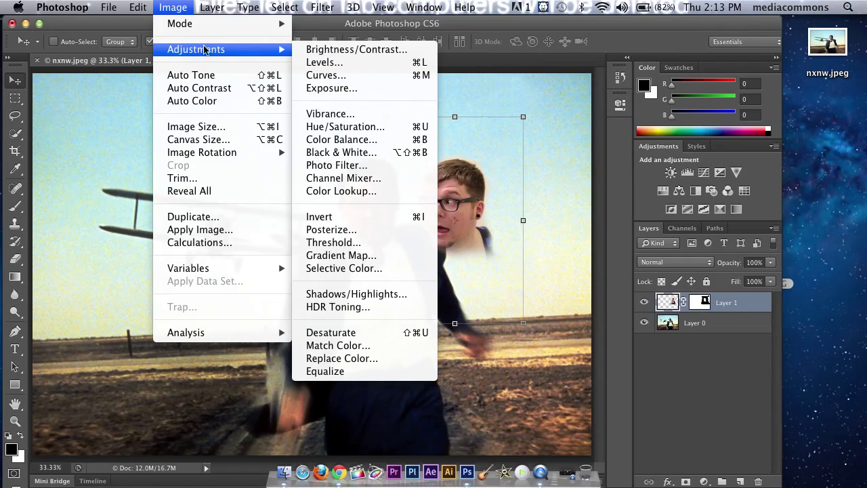
{"action": "left_click", "coordinate": [388, 68]}
{"action": "left_click_drag", "start_coordinate": [479, 98], "coordinate": [215, 99]}
{"action": "mouse_move", "coordinate": [47, 244]}
{"action": "left_mouse_down"}
{"action": "mouse_move", "coordinate": [62, 243]}
{"action": "mouse_move", "coordinate": [46, 243]}
{"action": "left_mouse_up"}
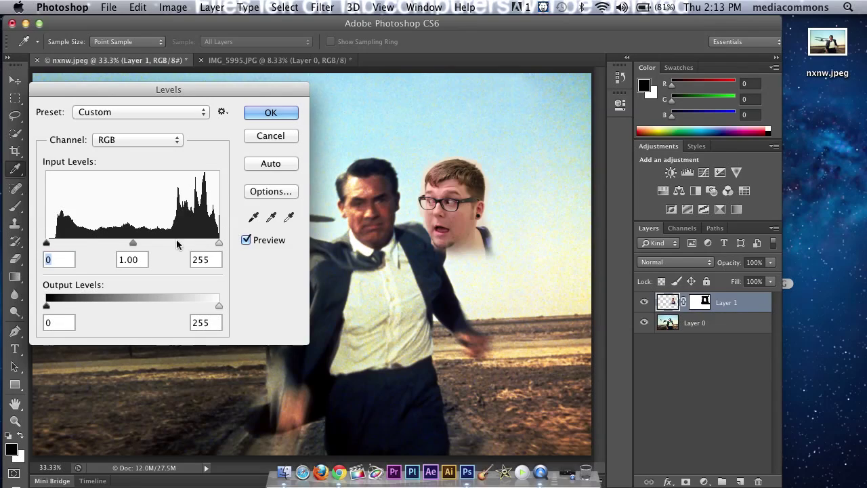
{"action": "mouse_move", "coordinate": [220, 243]}
{"action": "left_mouse_down"}
{"action": "mouse_move", "coordinate": [194, 243]}
{"action": "mouse_move", "coordinate": [220, 243]}
{"action": "left_mouse_up"}
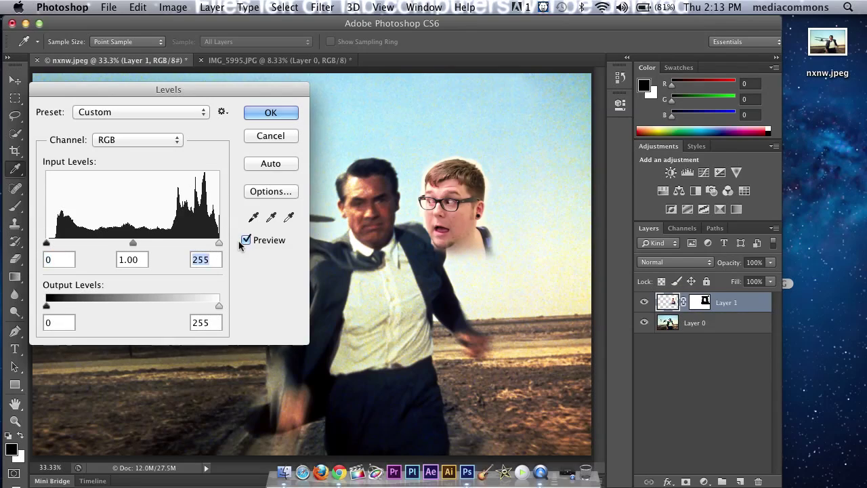
{"action": "mouse_move", "coordinate": [133, 244]}
{"action": "left_mouse_down"}
{"action": "mouse_move", "coordinate": [62, 245]}
{"action": "mouse_move", "coordinate": [222, 239]}
{"action": "mouse_move", "coordinate": [126, 241]}
{"action": "left_mouse_up"}
{"action": "left_click", "coordinate": [127, 242]}
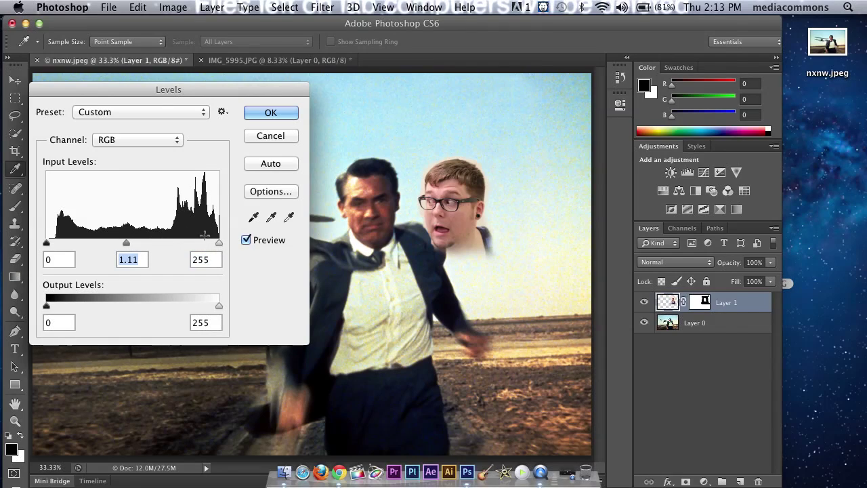
{"action": "left_click_drag", "start_coordinate": [221, 245], "coordinate": [181, 244]}
{"action": "left_click_drag", "start_coordinate": [45, 244], "coordinate": [94, 244]}
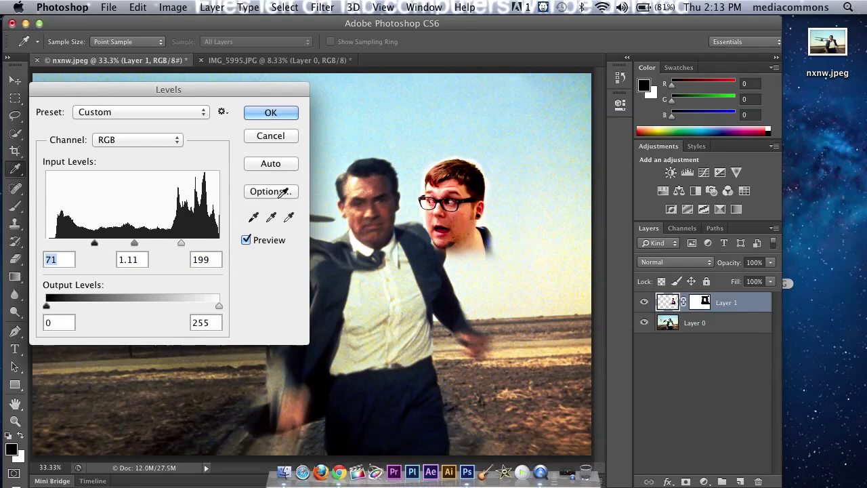
{"action": "mouse_move", "coordinate": [184, 241]}
{"action": "left_mouse_down"}
{"action": "mouse_move", "coordinate": [171, 239]}
{"action": "mouse_move", "coordinate": [180, 238]}
{"action": "left_mouse_up"}
{"action": "left_click", "coordinate": [264, 113]}
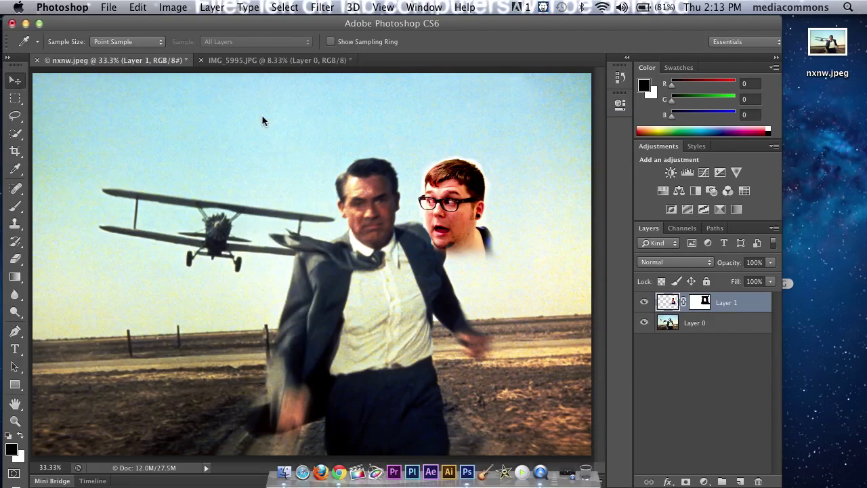
- In Hue/Saturation, drop the head's saturation to -30 and lightness to -5, hue about +4
{"action": "key", "text": "v"}
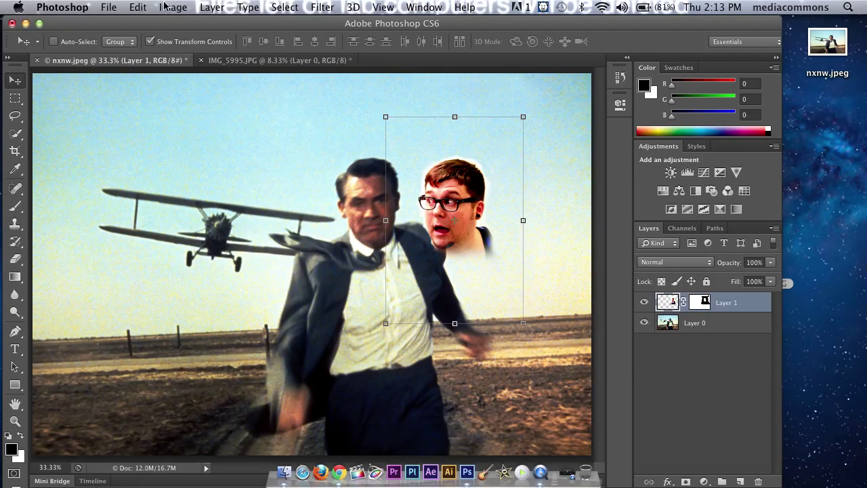
{"action": "left_click", "coordinate": [173, 9]}
{"action": "mouse_move", "coordinate": [219, 49]}
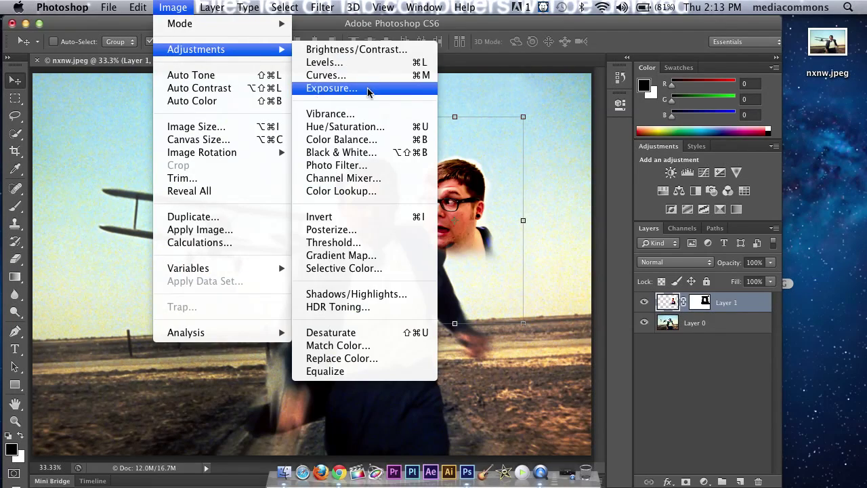
{"action": "left_click", "coordinate": [374, 127]}
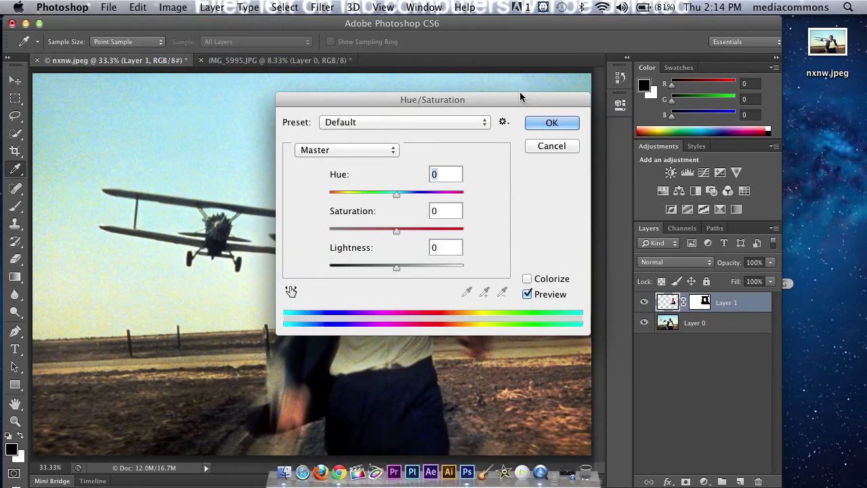
{"action": "left_click_drag", "start_coordinate": [518, 94], "coordinate": [220, 106]}
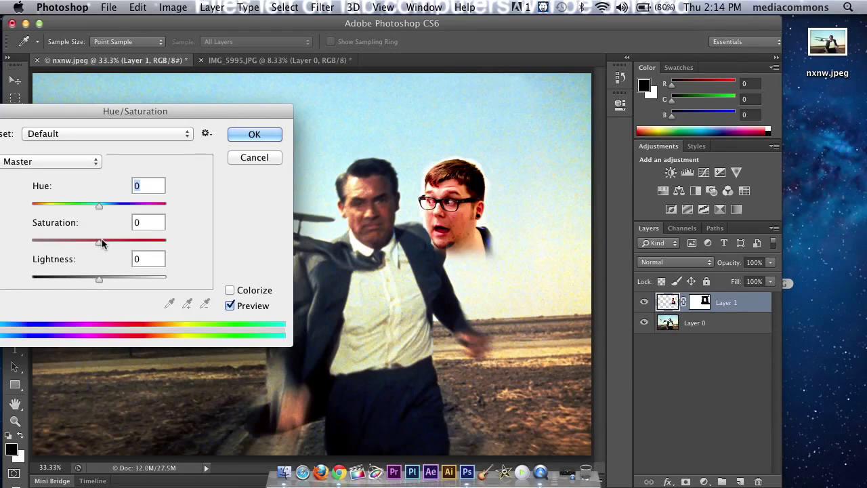
{"action": "left_click_drag", "start_coordinate": [100, 243], "coordinate": [79, 239]}
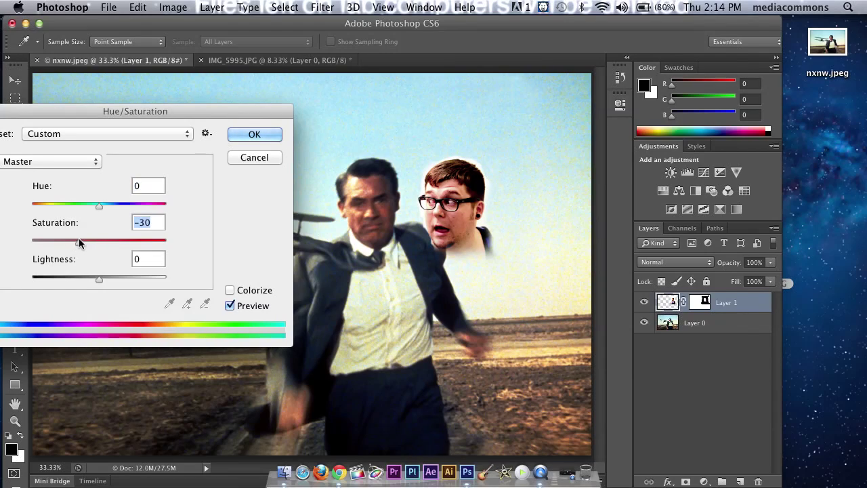
{"action": "mouse_move", "coordinate": [99, 278]}
{"action": "left_mouse_down"}
{"action": "mouse_move", "coordinate": [75, 276]}
{"action": "mouse_move", "coordinate": [96, 278]}
{"action": "left_mouse_up"}
{"action": "mouse_move", "coordinate": [99, 204]}
{"action": "left_mouse_down"}
{"action": "mouse_move", "coordinate": [142, 216]}
{"action": "mouse_move", "coordinate": [94, 204]}
{"action": "mouse_move", "coordinate": [107, 206]}
{"action": "mouse_move", "coordinate": [102, 202]}
{"action": "left_mouse_up"}
- Commit the hue tweak, then apply Color Balance with the head's shadows at +3, +6, +22
{"action": "key", "text": "Return"}
{"action": "left_click", "coordinate": [173, 6]}
{"action": "mouse_move", "coordinate": [203, 48]}
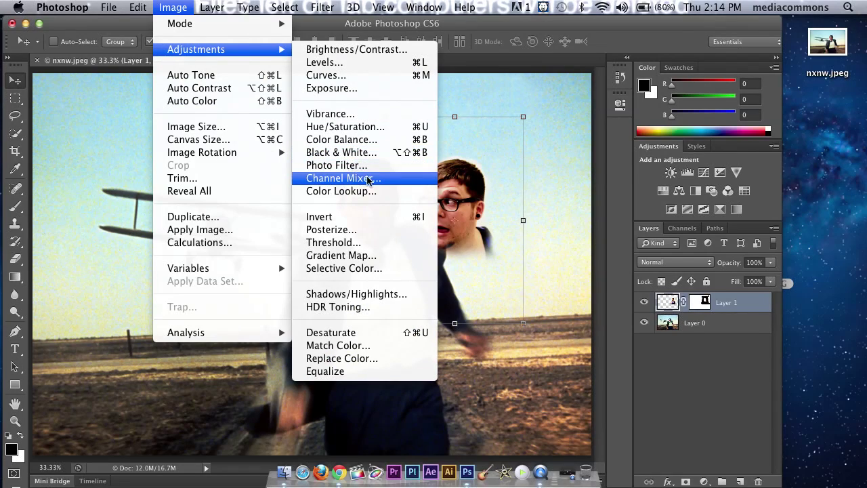
{"action": "left_click", "coordinate": [357, 139]}
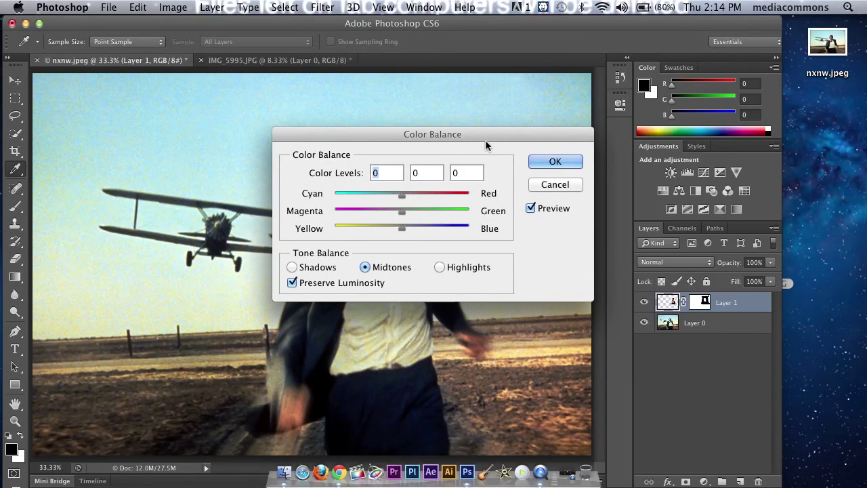
{"action": "left_click_drag", "start_coordinate": [486, 141], "coordinate": [303, 274]}
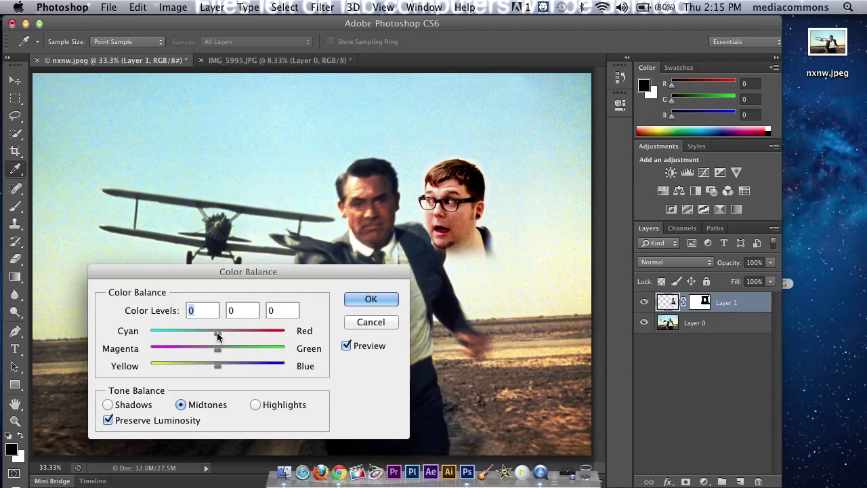
{"action": "mouse_move", "coordinate": [216, 332]}
{"action": "left_mouse_down"}
{"action": "mouse_move", "coordinate": [247, 335]}
{"action": "mouse_move", "coordinate": [182, 334]}
{"action": "mouse_move", "coordinate": [227, 336]}
{"action": "mouse_move", "coordinate": [220, 342]}
{"action": "left_mouse_up"}
{"action": "key", "text": "super+1"}
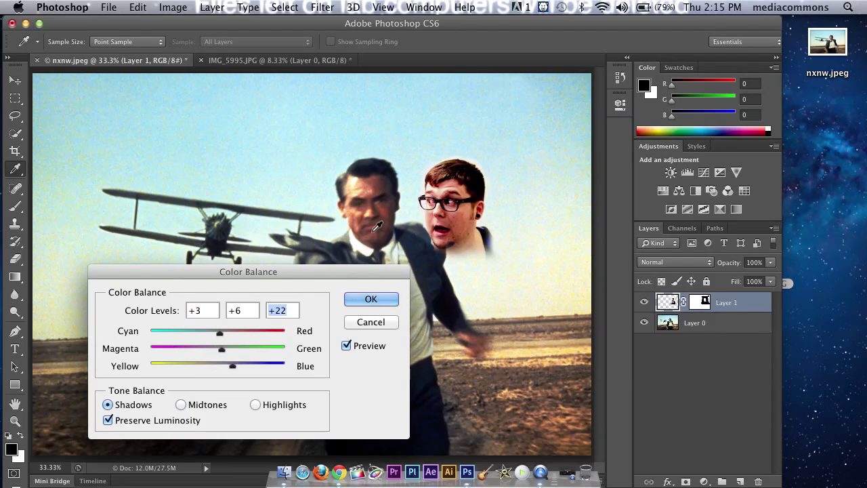
{"action": "left_click", "coordinate": [371, 299]}
{"action": "key", "text": "v"}
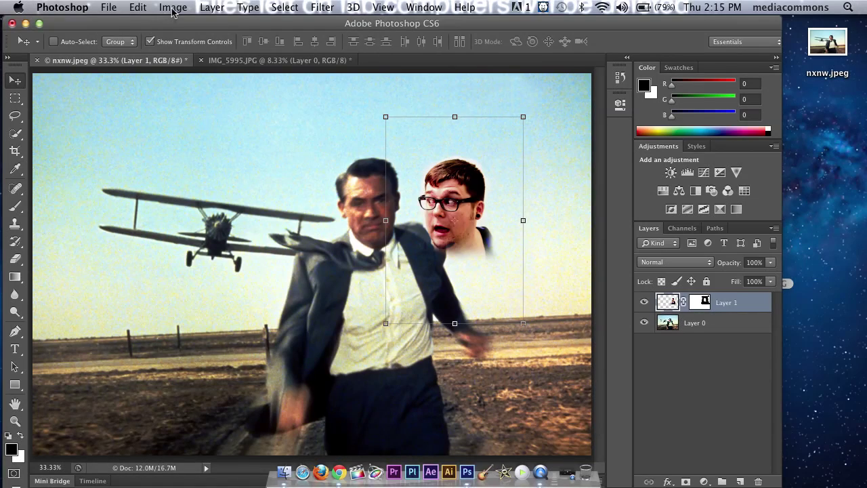